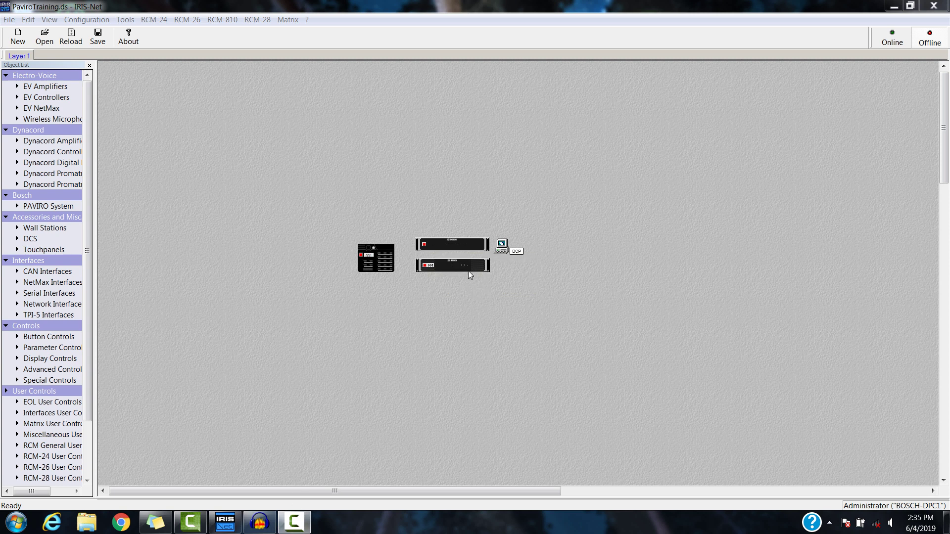
Open the PVACON_1 controller's configuration, view its DSP signal flow, then close it.
double_click(441, 248)
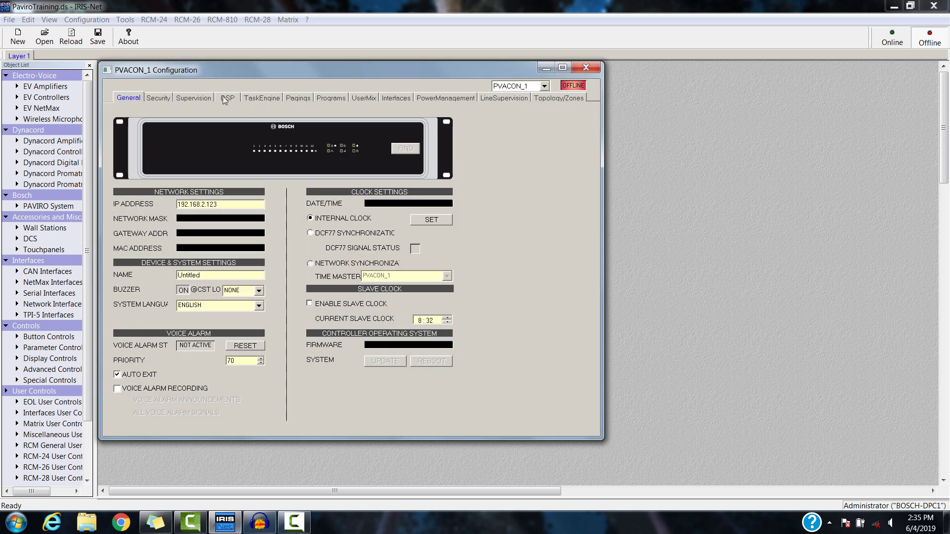
click(223, 98)
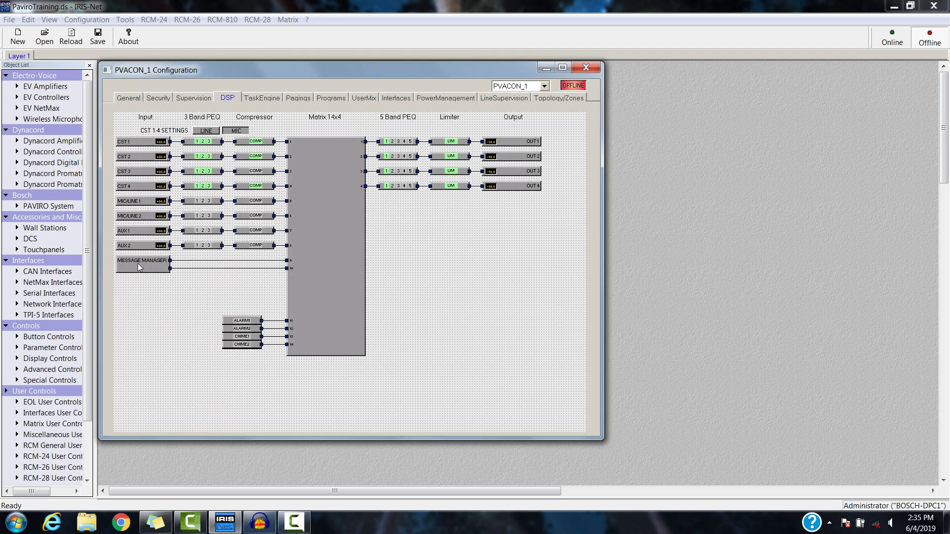
click(547, 68)
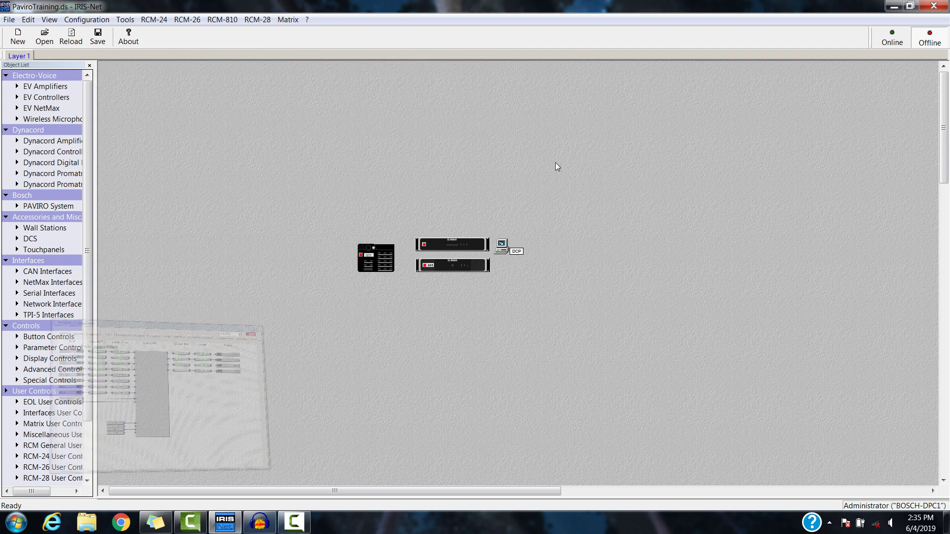
In Audacity's Quality preferences, confirm a 48000 Hz default sample rate and 16-bit sample format.
click(259, 522)
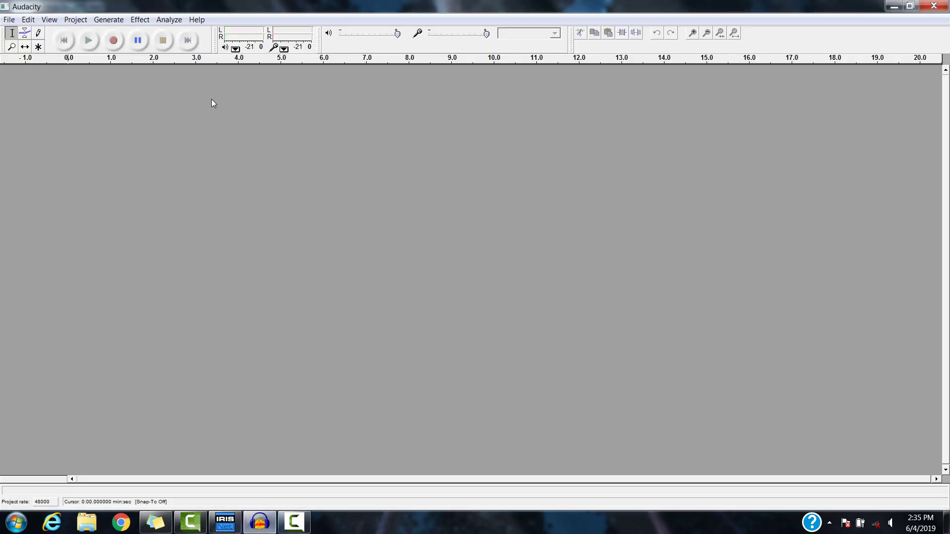
click(28, 20)
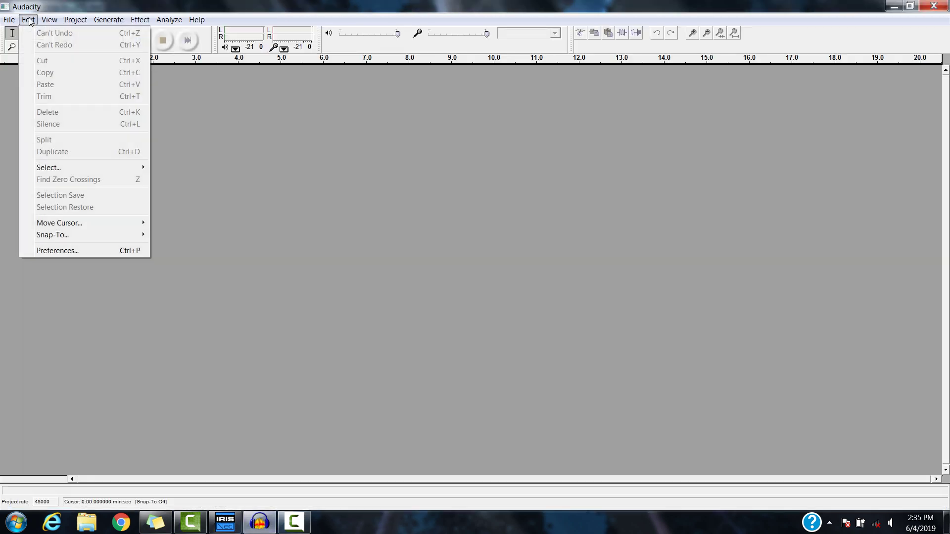
click(58, 251)
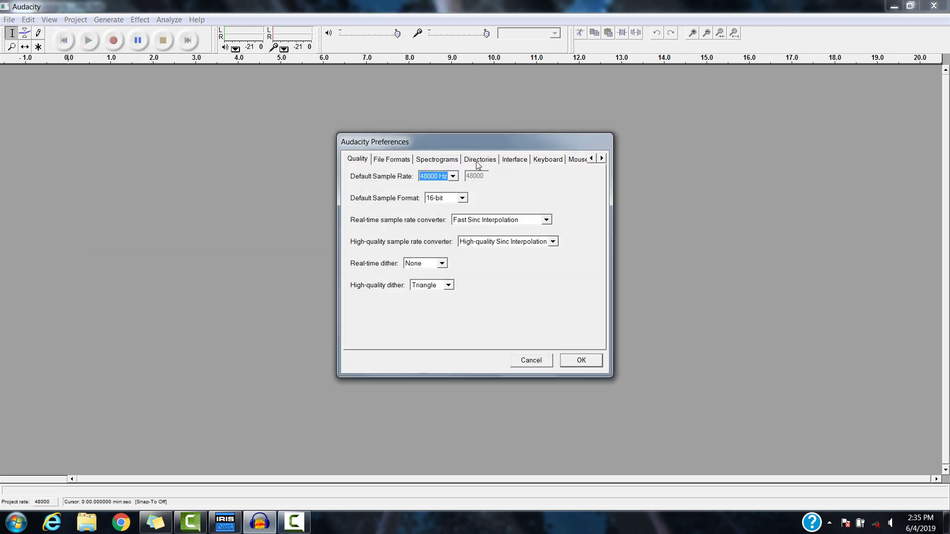
drag(497, 138, 475, 139)
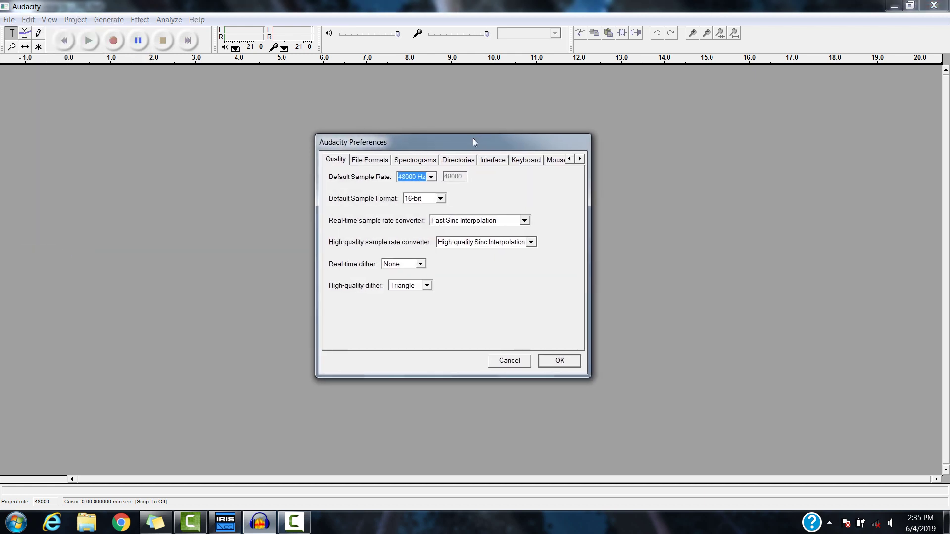
click(432, 177)
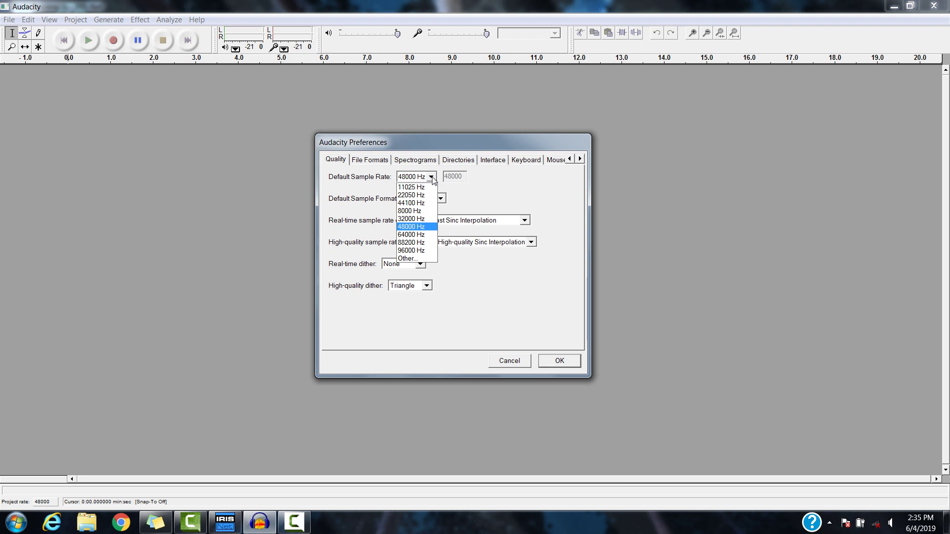
click(406, 228)
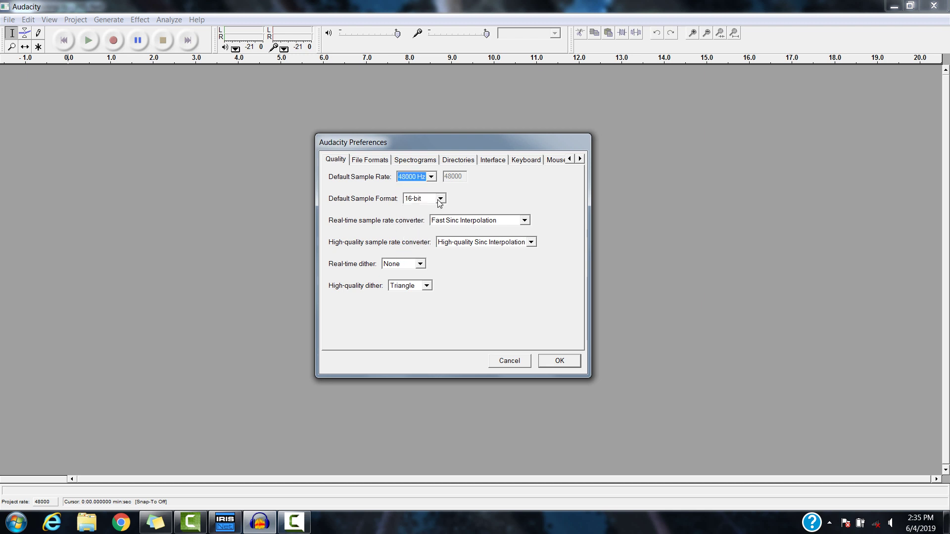
click(440, 200)
click(438, 206)
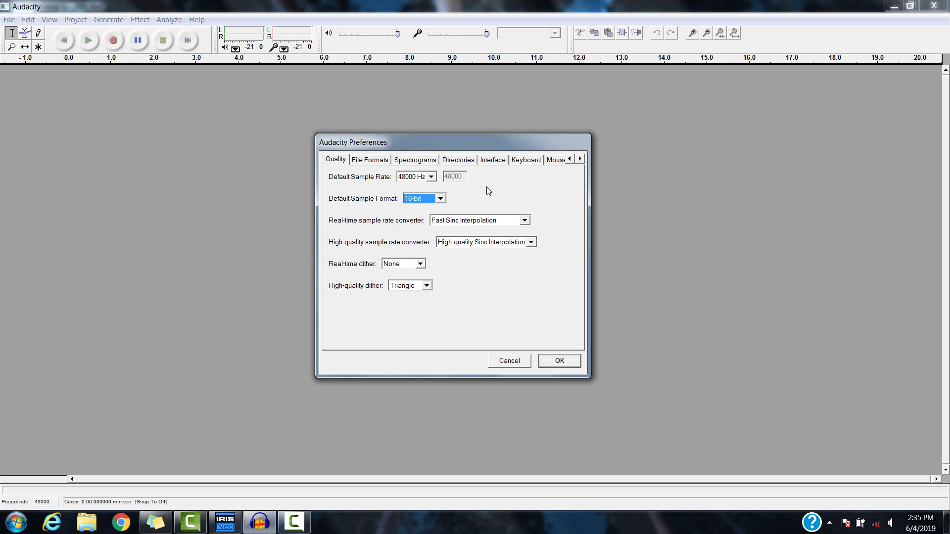
click(431, 177)
click(431, 177)
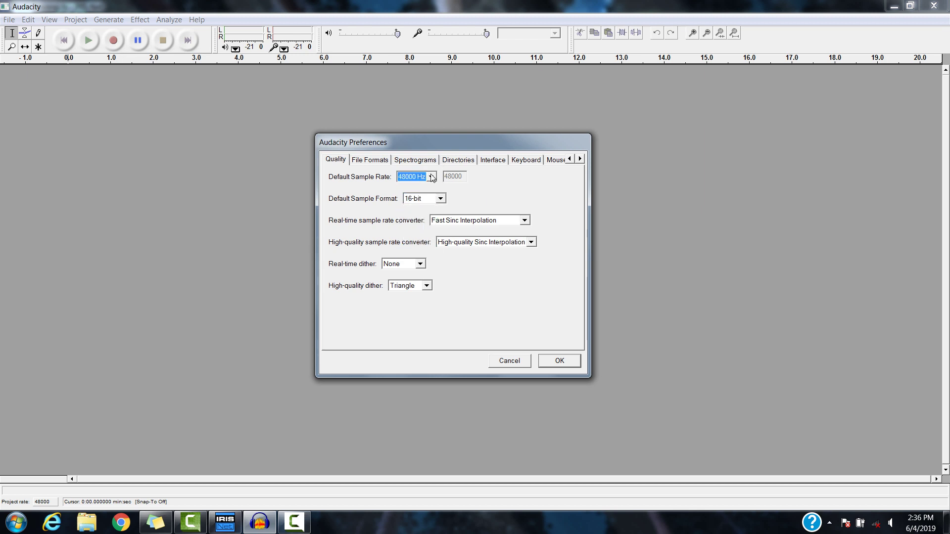
click(560, 361)
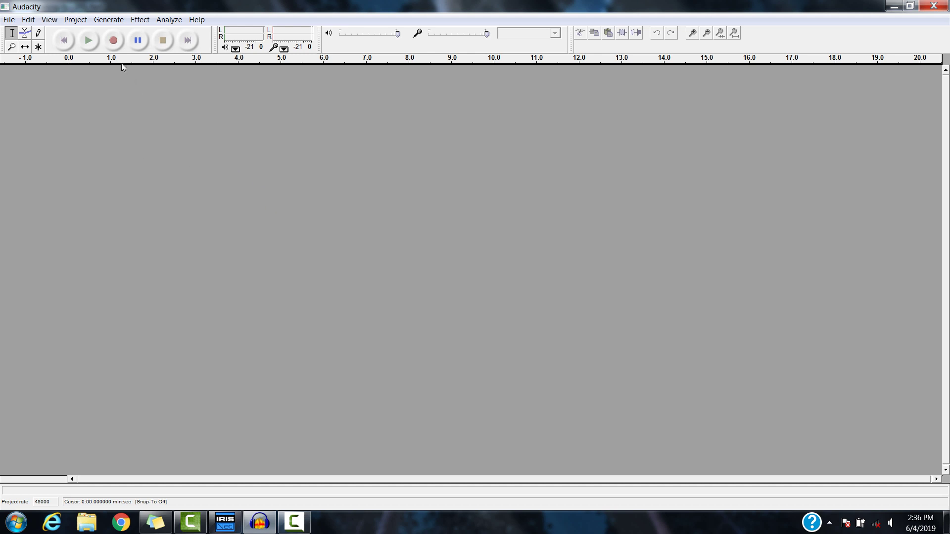
Record a roughly seven-second spoken test message and select the speech from about 0.79 s.
click(115, 40)
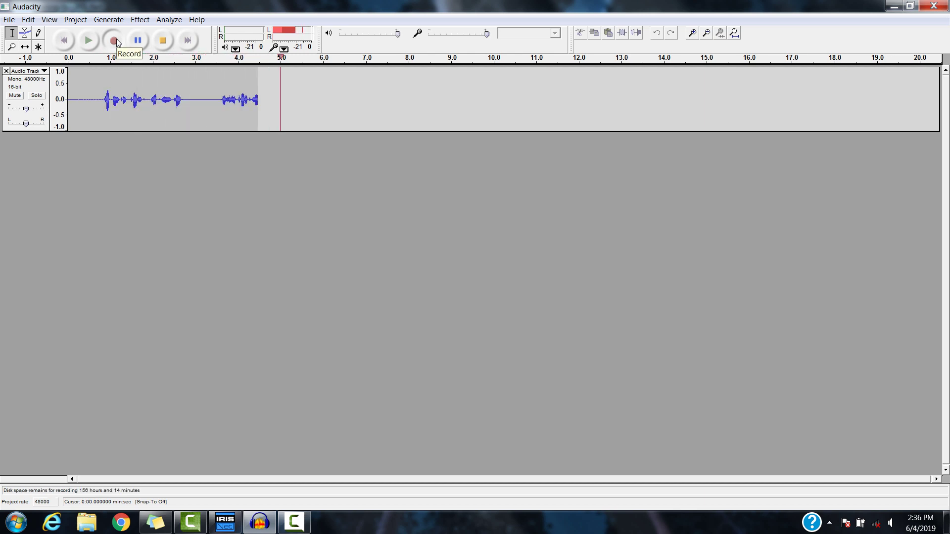
click(163, 40)
drag(332, 96, 302, 98)
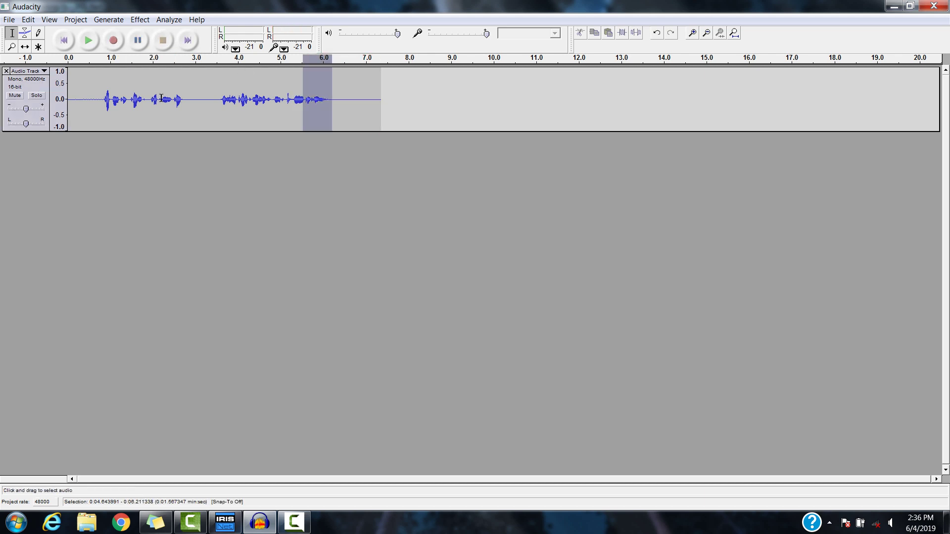
drag(161, 98, 101, 98)
Amplify the selected speech by 8.6 dB, then reselect it from 0.79 to 6.2 s.
click(140, 19)
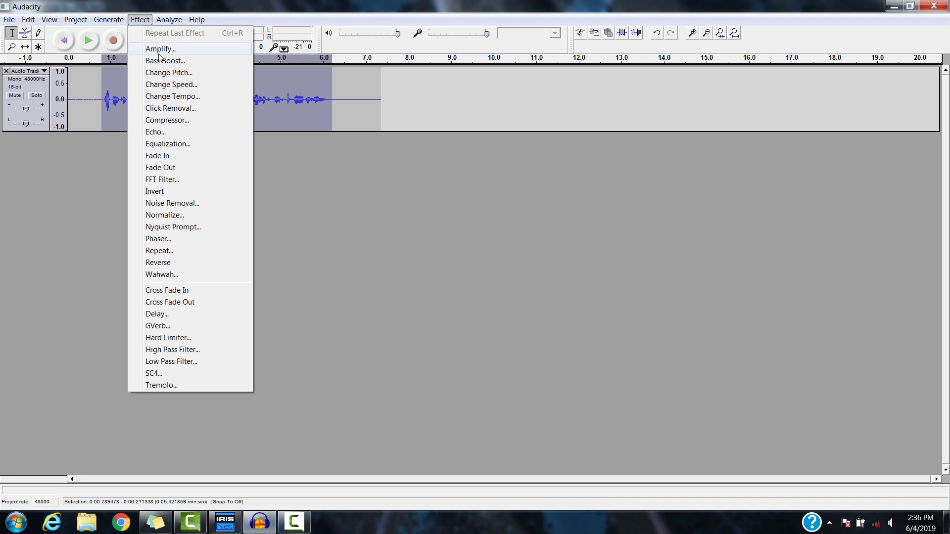
click(159, 51)
click(519, 311)
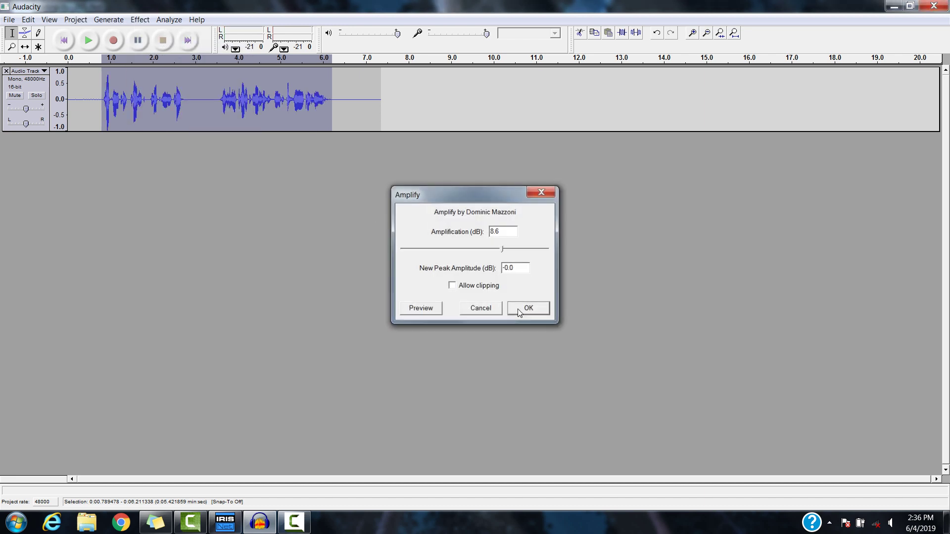
click(275, 178)
drag(101, 98, 332, 96)
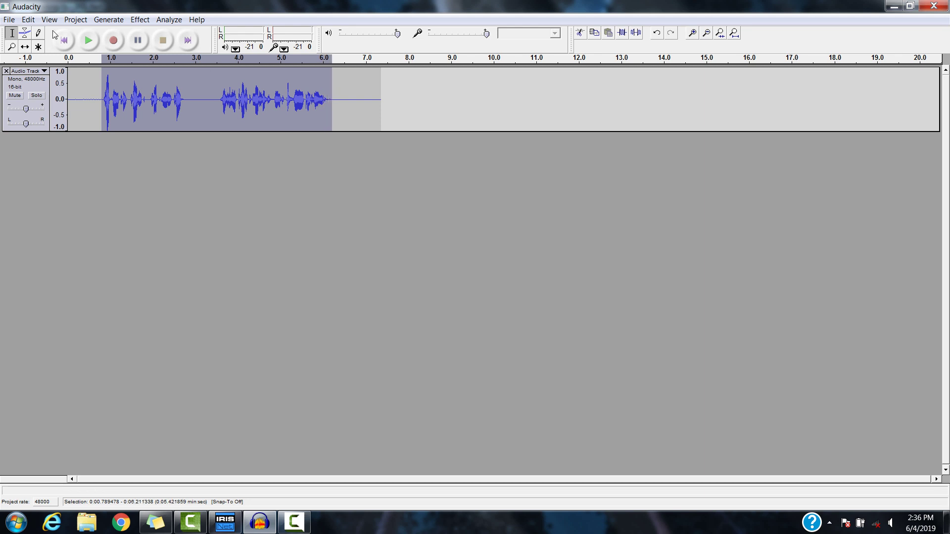
Export the recording as test.wav into Audio Recordings, replacing the existing file.
click(9, 19)
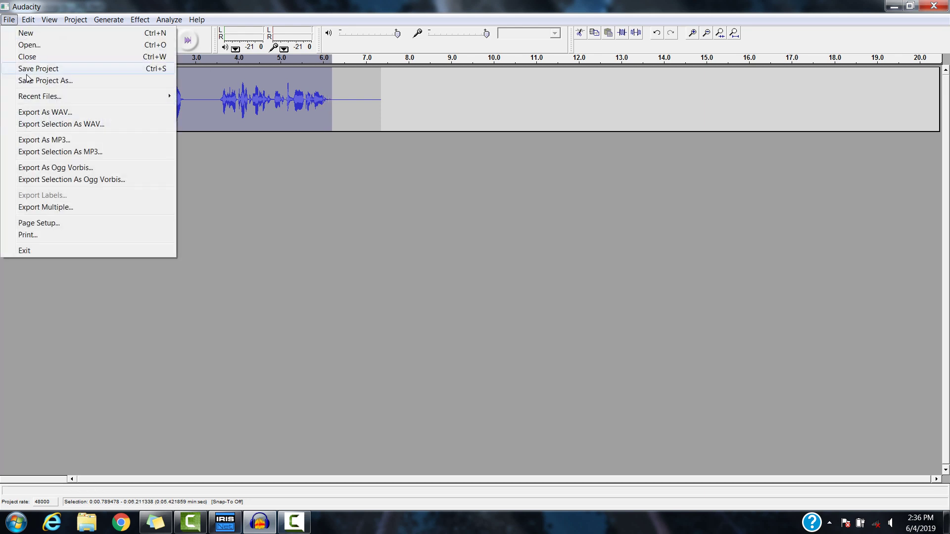
click(36, 113)
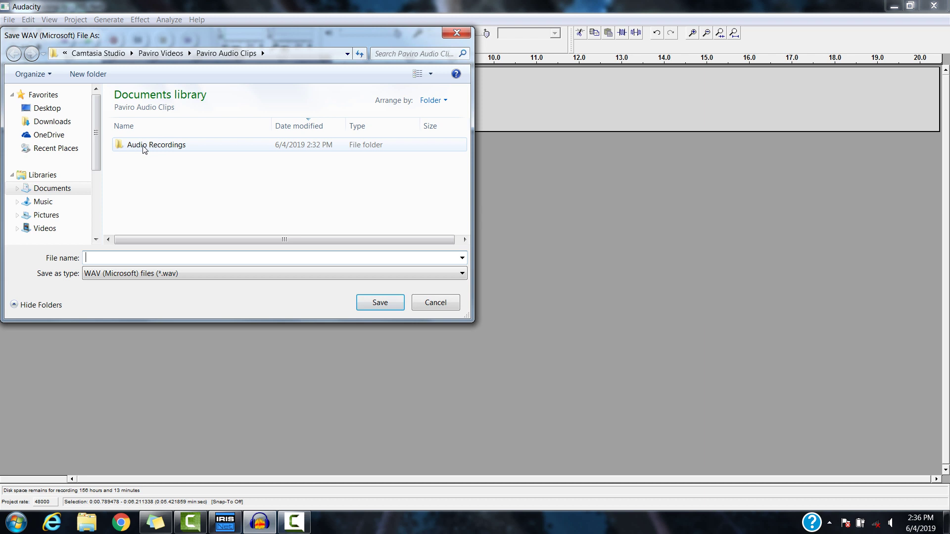
double_click(145, 146)
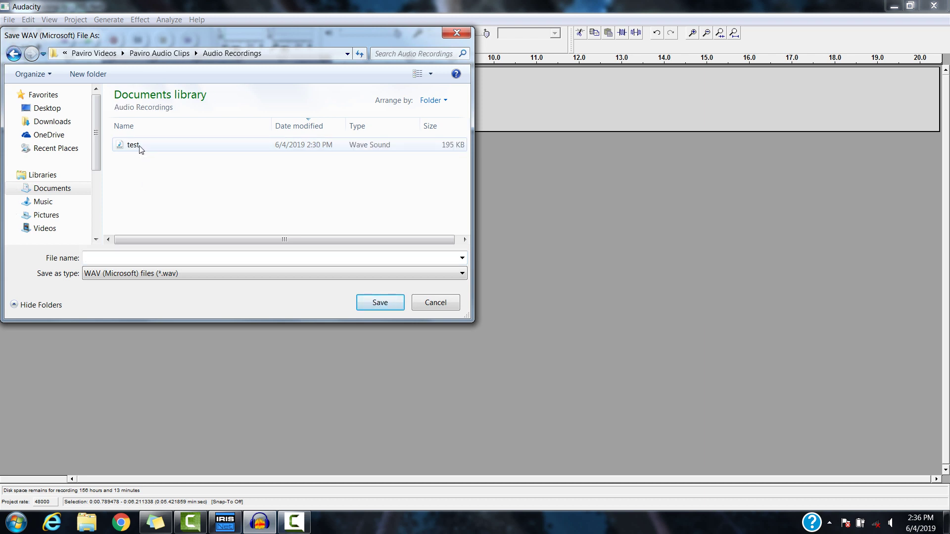
click(137, 147)
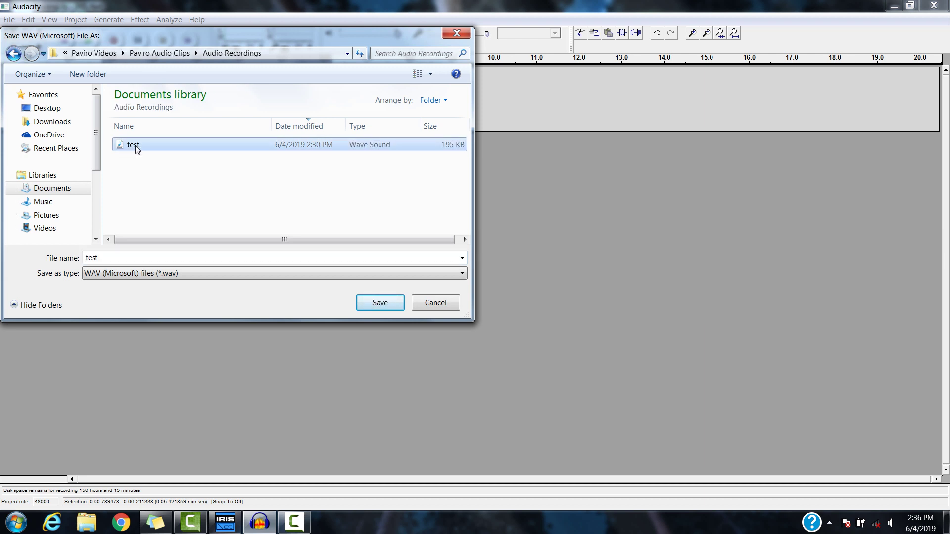
click(381, 303)
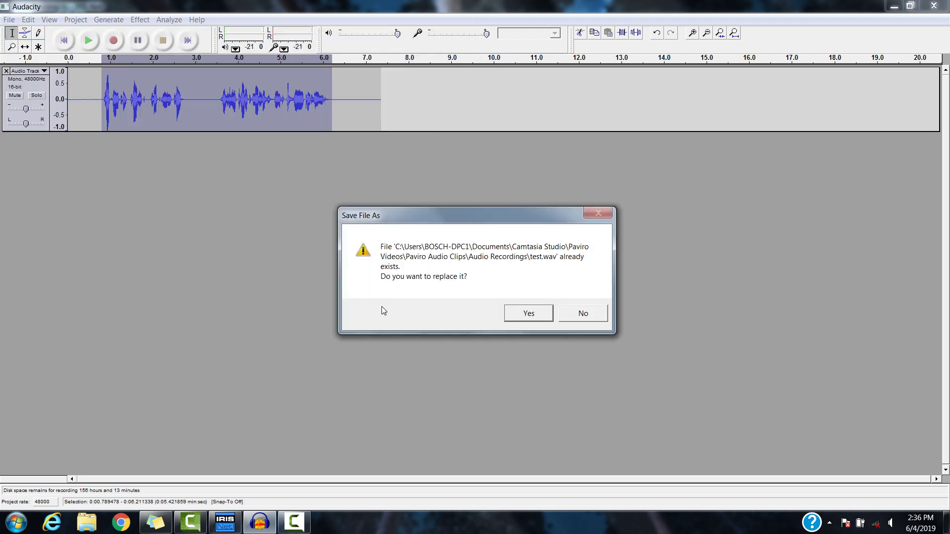
click(526, 313)
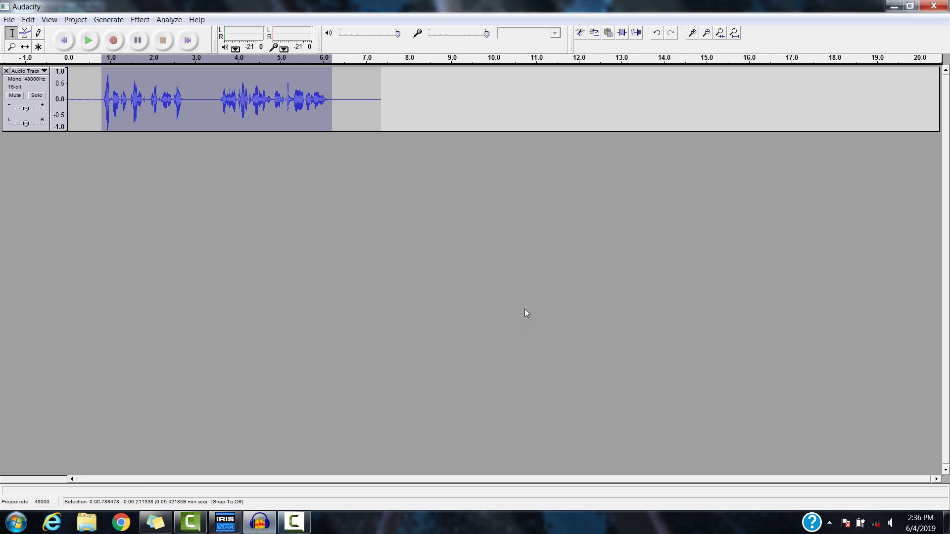
click(233, 518)
Add test.wav to PVACON_1's Message Manager as a Business message, then close the list.
double_click(443, 239)
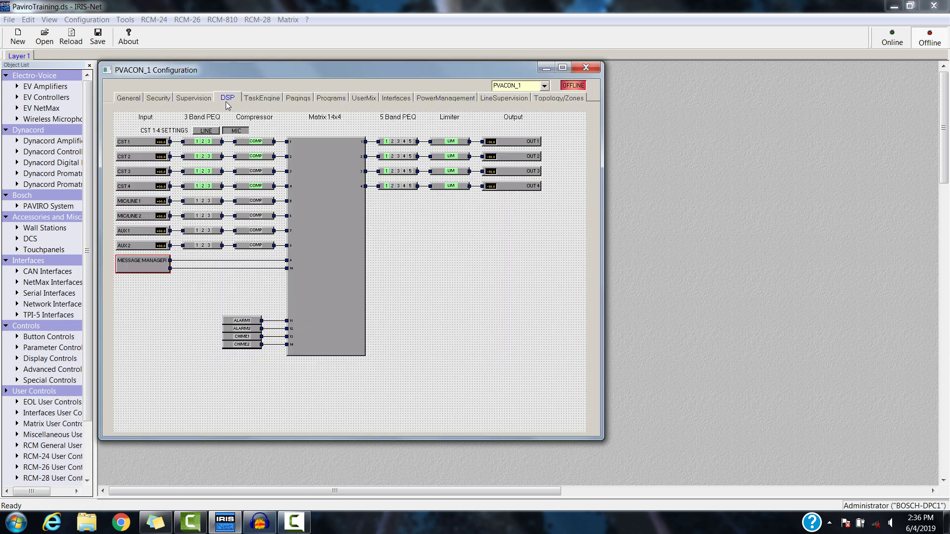
double_click(137, 270)
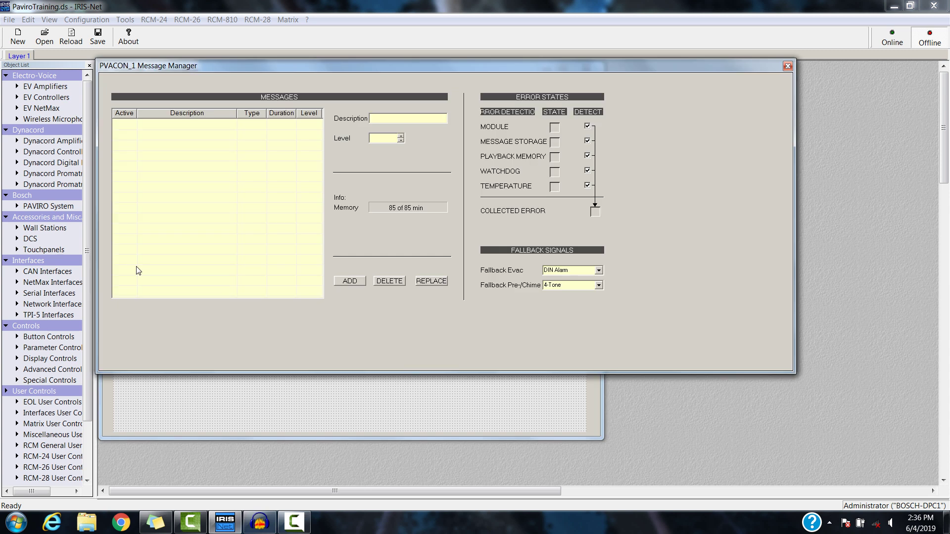
click(351, 281)
click(350, 120)
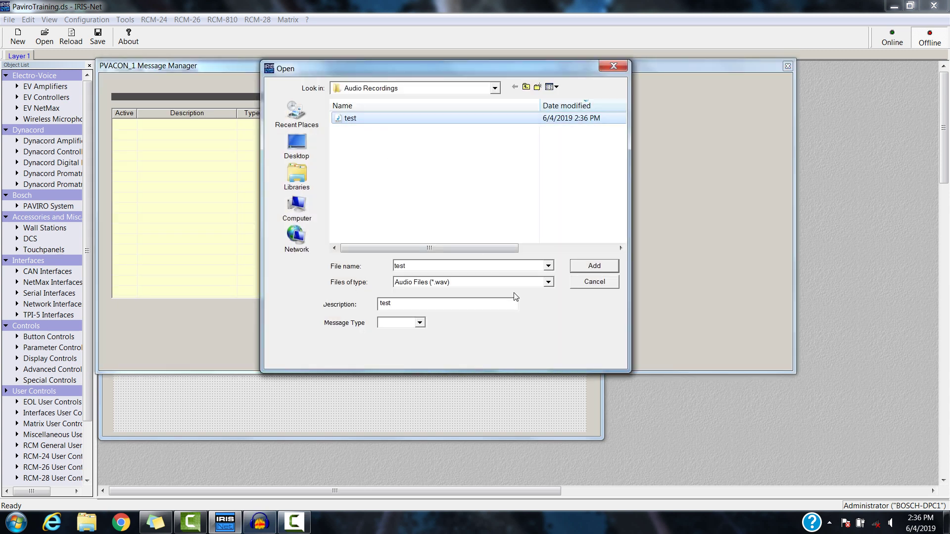
click(419, 323)
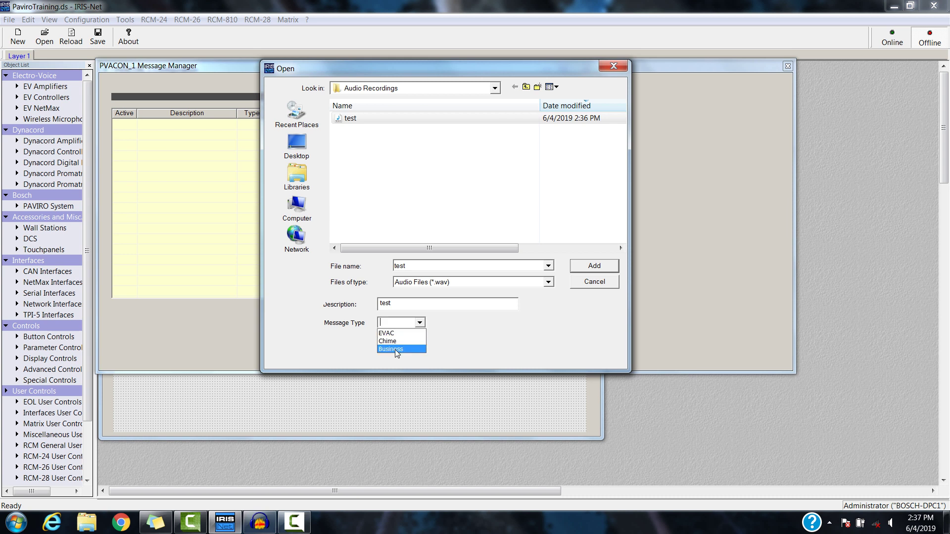
click(395, 349)
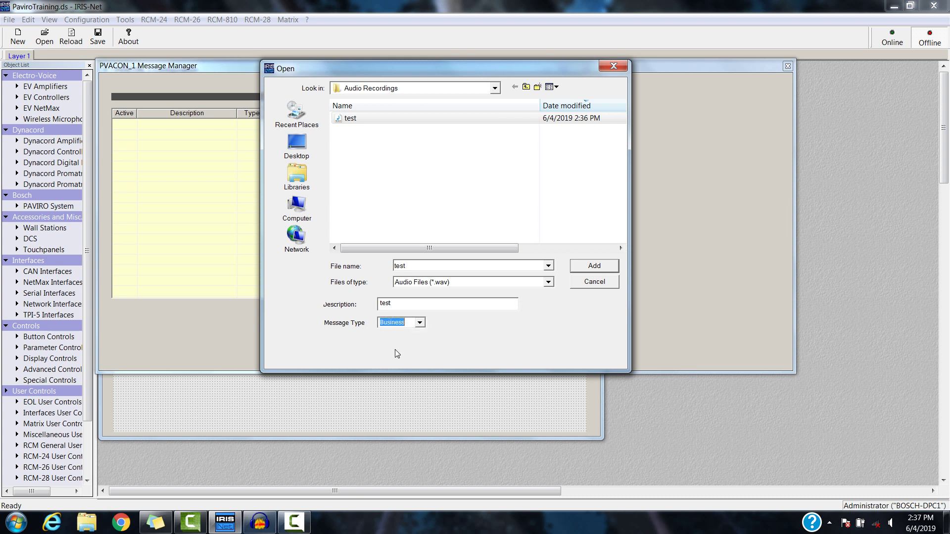
click(590, 269)
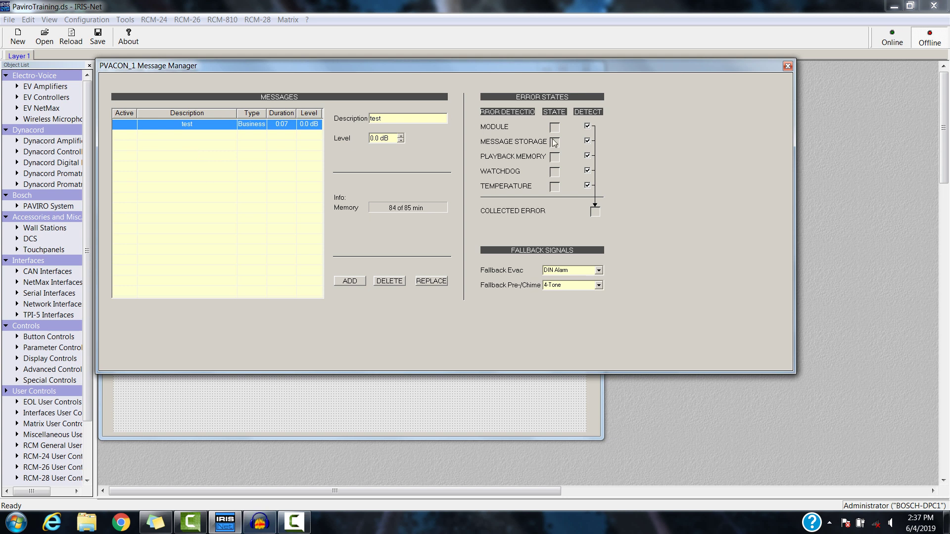
click(788, 67)
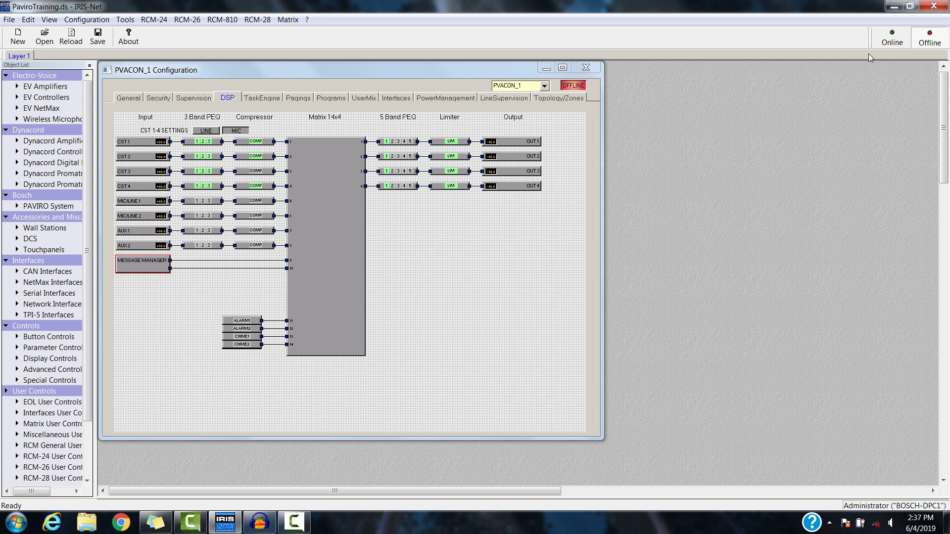
Go online sending all settings and business messages to PVACON_1, then close its configuration.
click(893, 39)
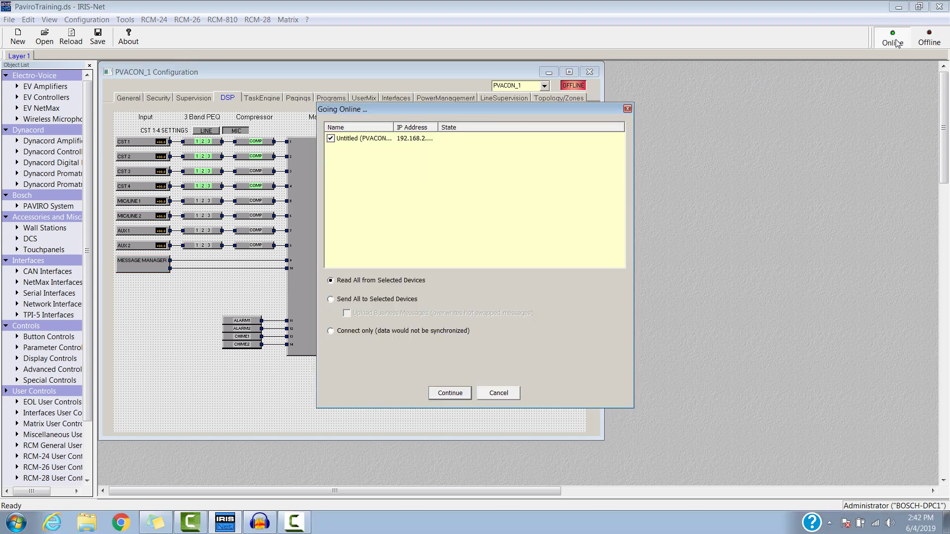
click(340, 301)
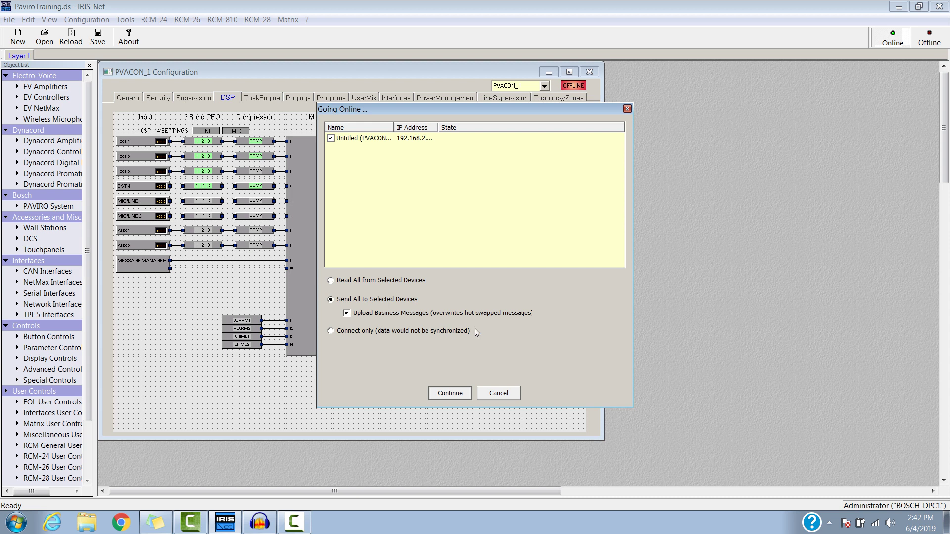
click(445, 394)
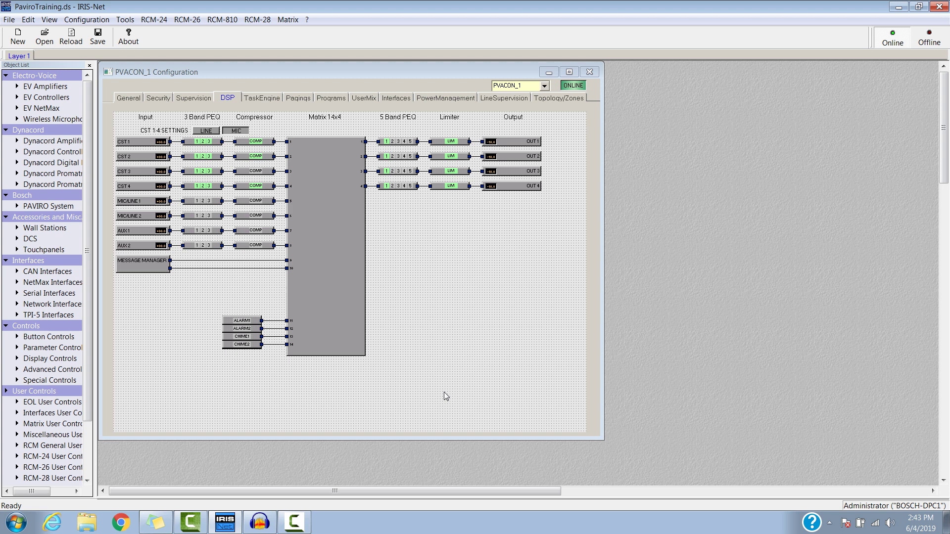
click(590, 72)
Create a PVACON_1 paging of type Business Message that plays the test message.
double_click(429, 240)
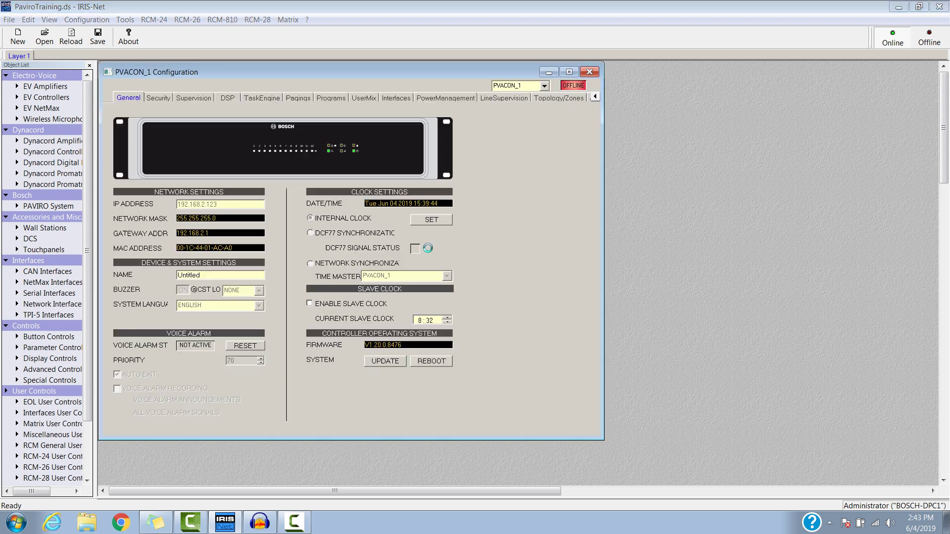
click(291, 100)
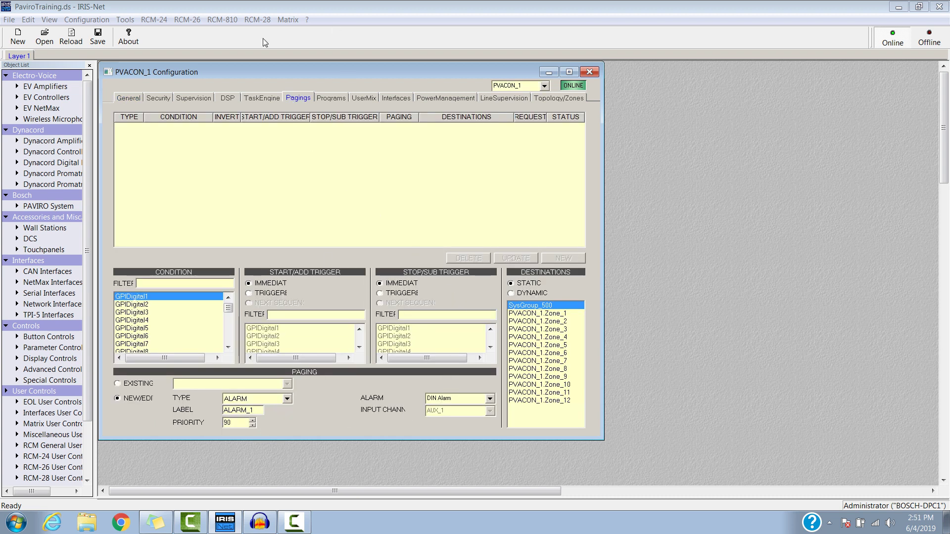
click(288, 399)
click(285, 432)
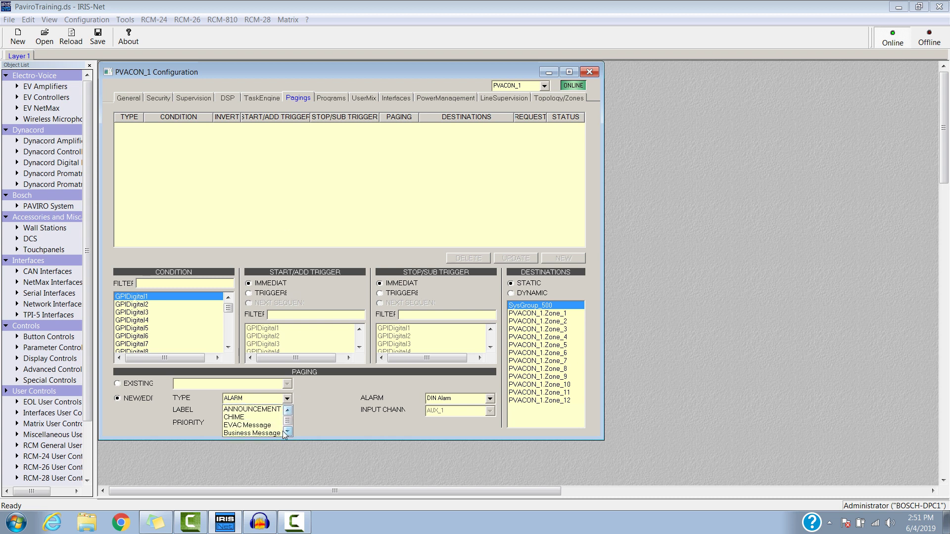
click(273, 433)
click(468, 399)
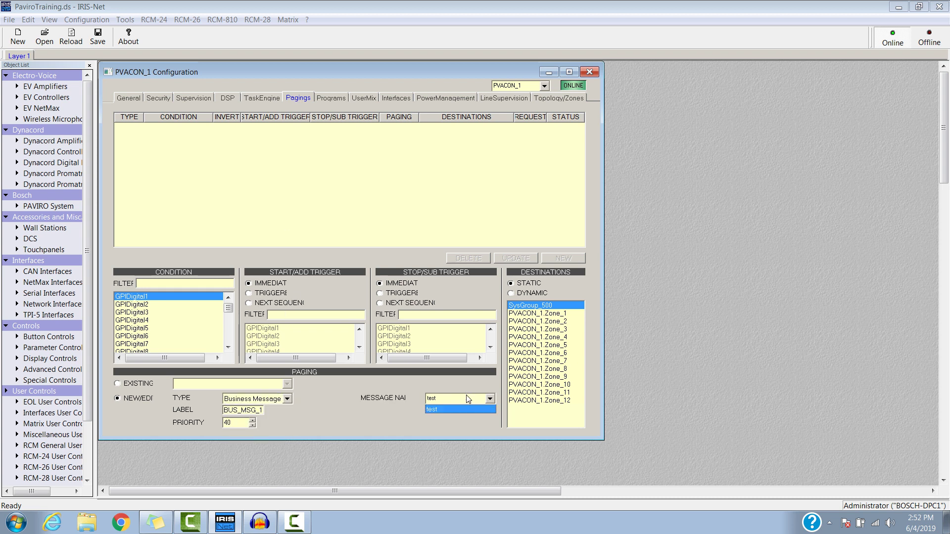
click(467, 399)
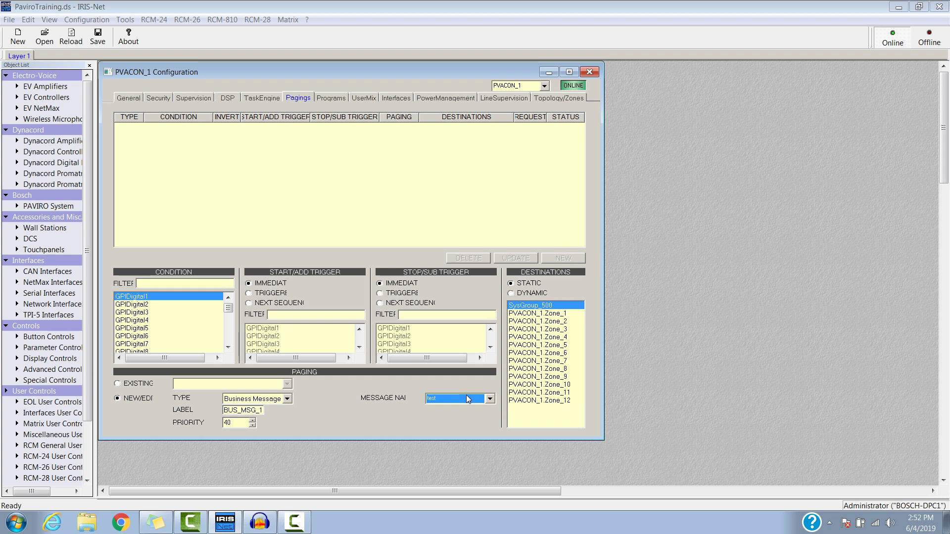